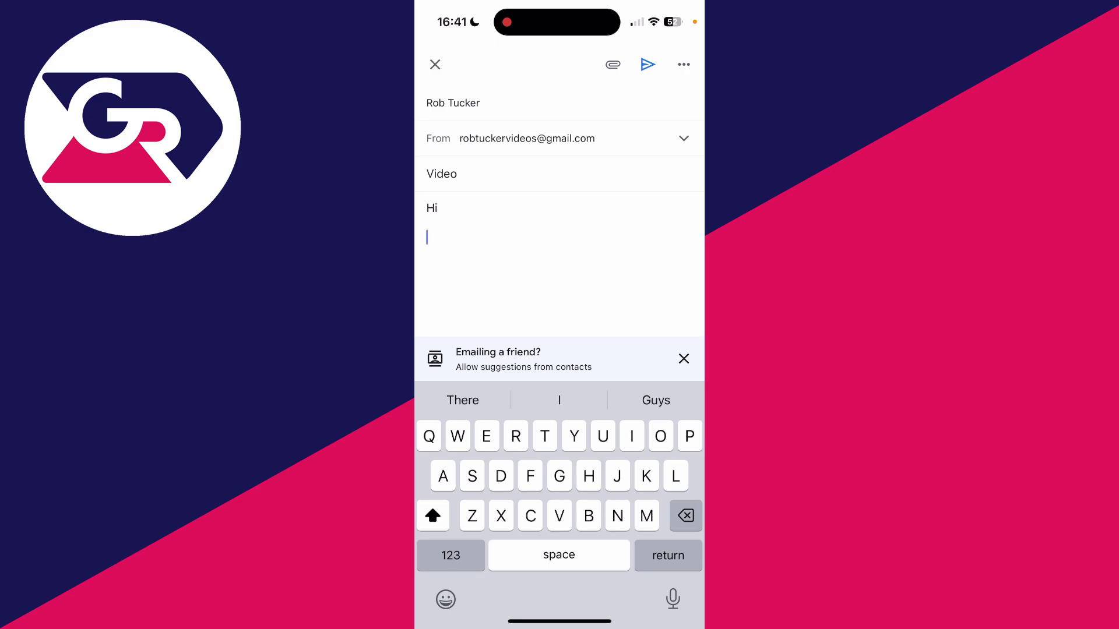
- Bring up the attachment source choices on the 'Video' draft
left_click(613, 64)
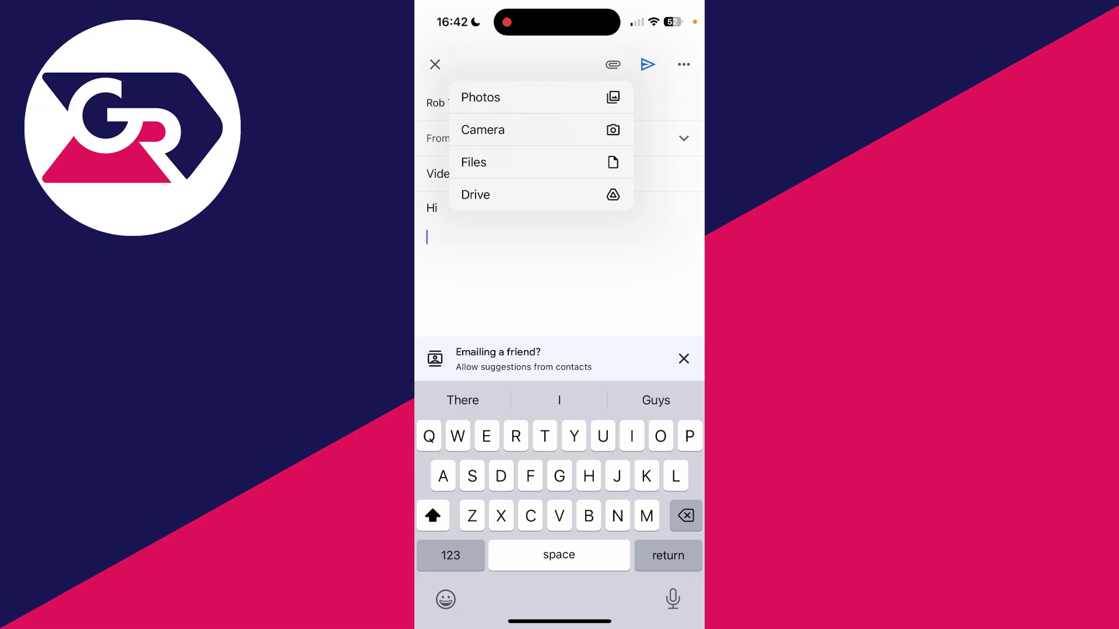
- Add the screen-recording video from the phone's photo library as an attachment
left_click(481, 98)
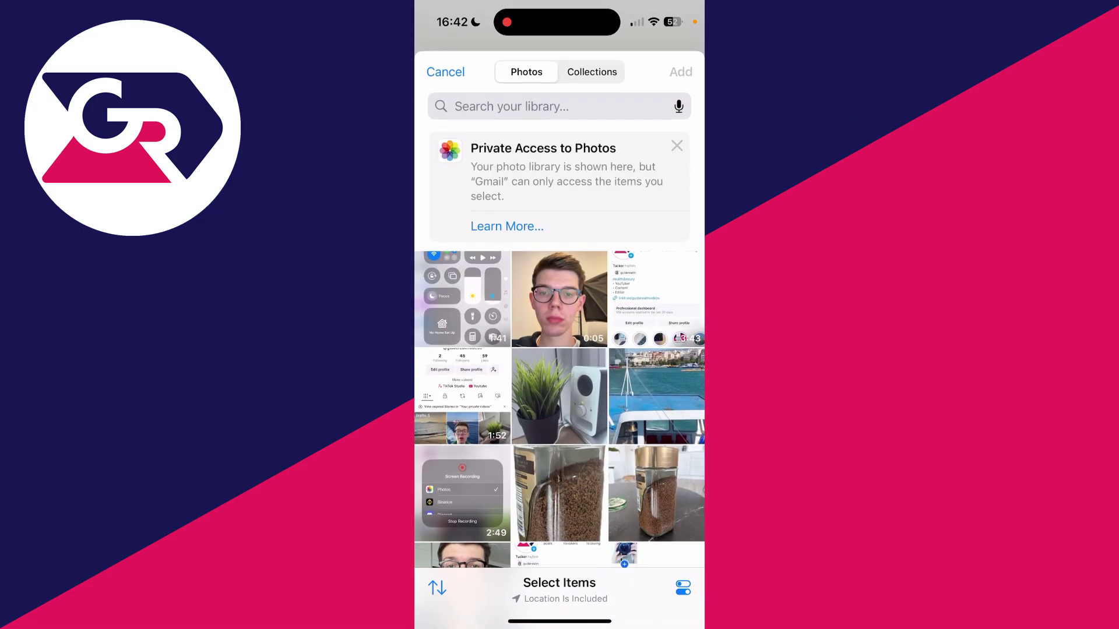
left_click(462, 299)
left_click(681, 72)
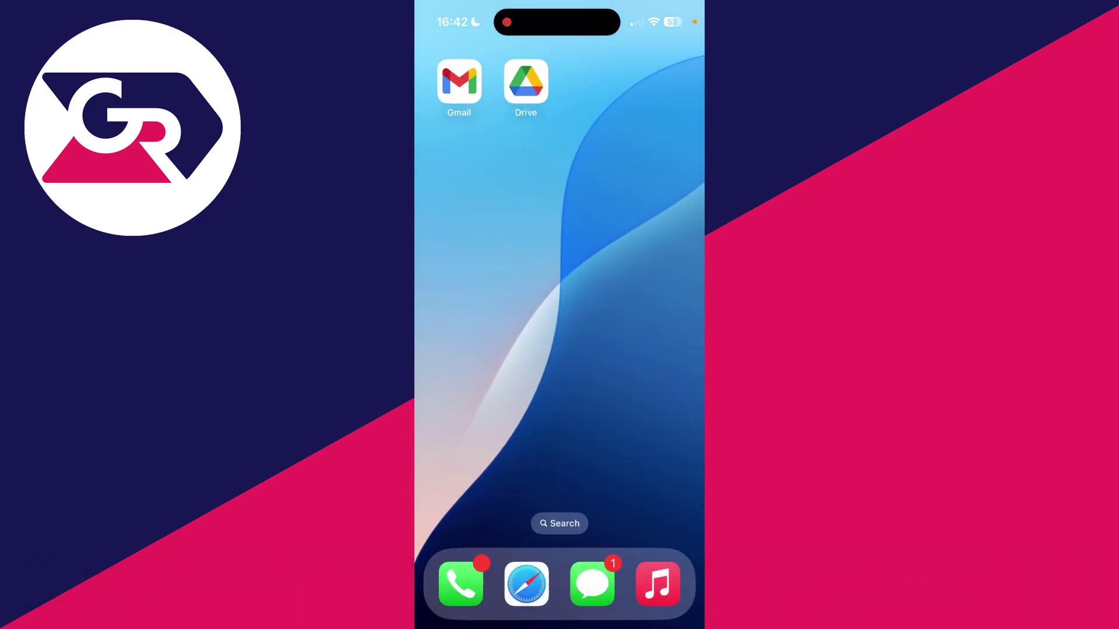
- Launch Google Drive and go into the shared Photos folder in My Drive
left_click(526, 81)
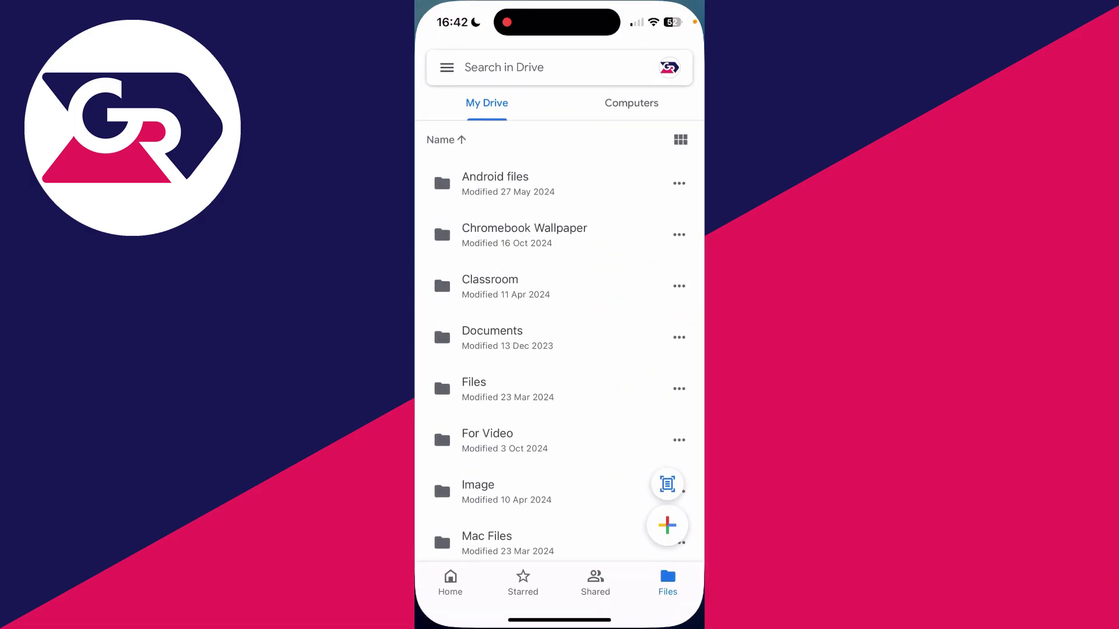
scroll(559, 340, "down", 5)
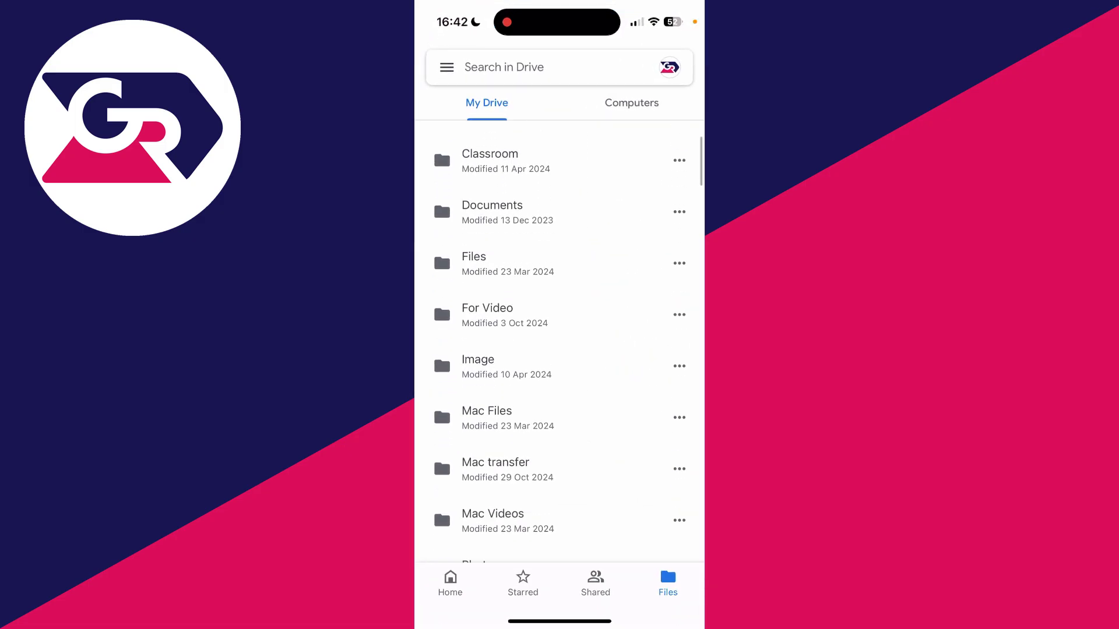
scroll(559, 341, "up", 1)
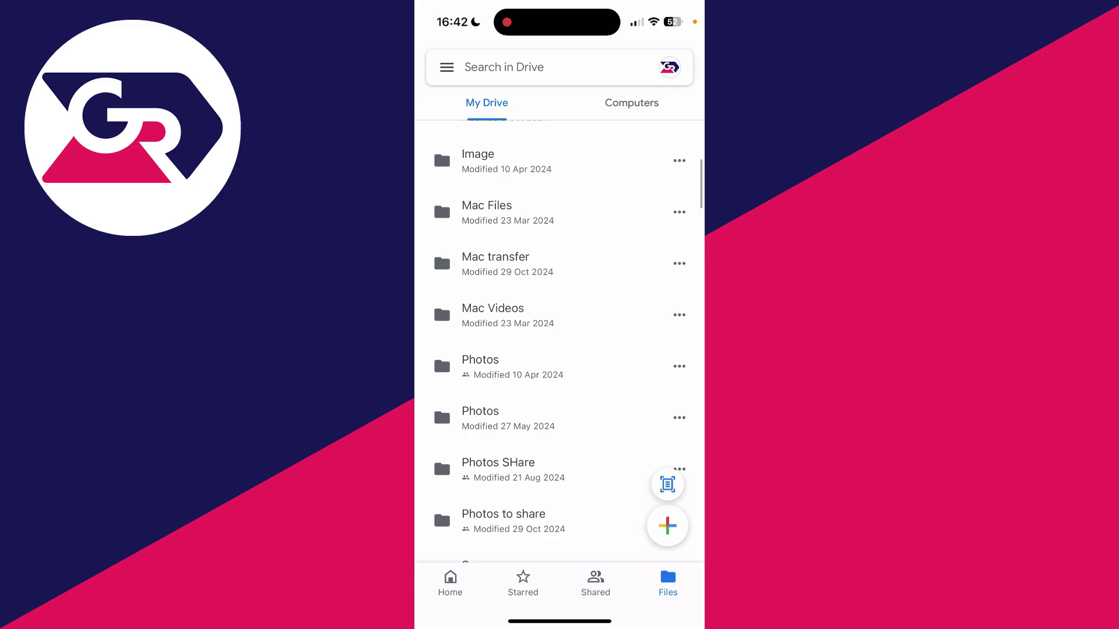
left_click(490, 367)
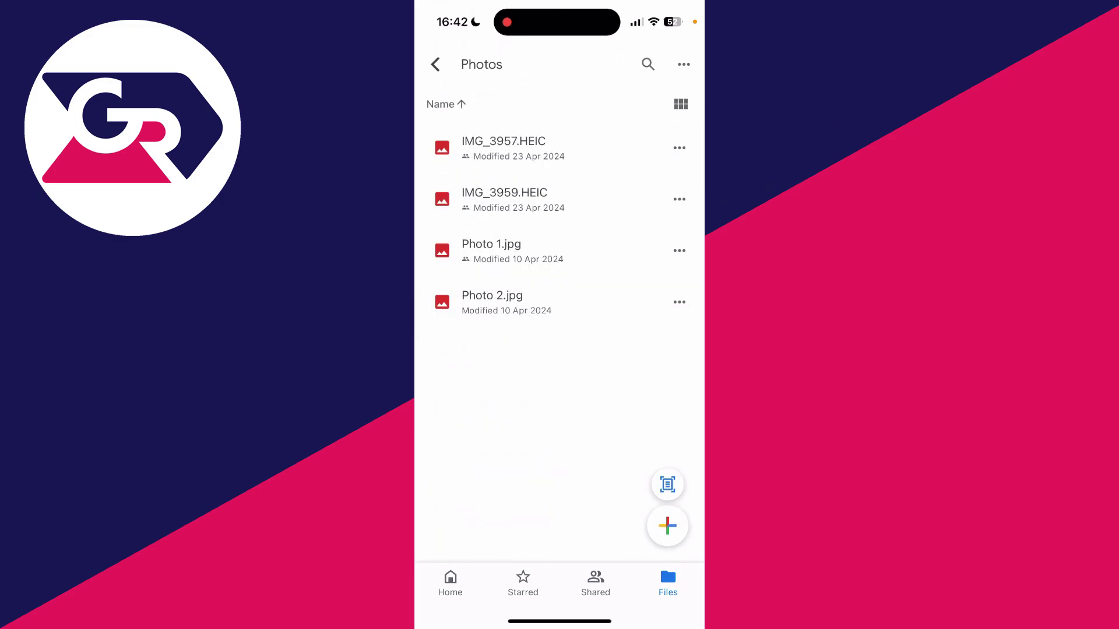
- Upload the 1:40 screen-recording video from Recents into the Drive Photos folder
left_click(667, 525)
left_click(484, 335)
left_click(517, 543)
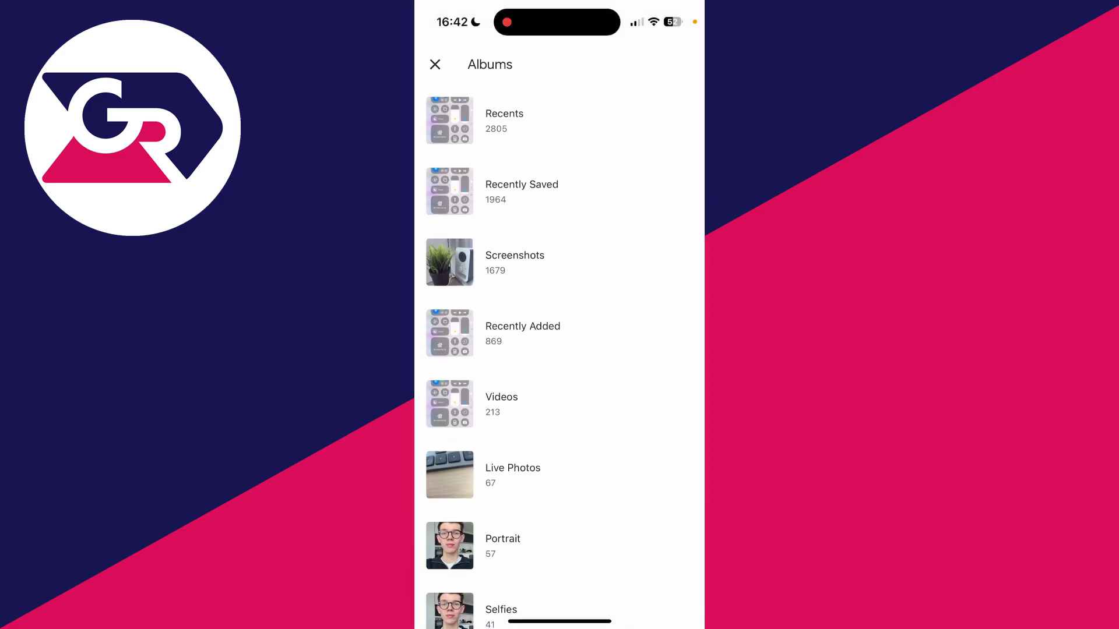
left_click(504, 120)
left_click(452, 123)
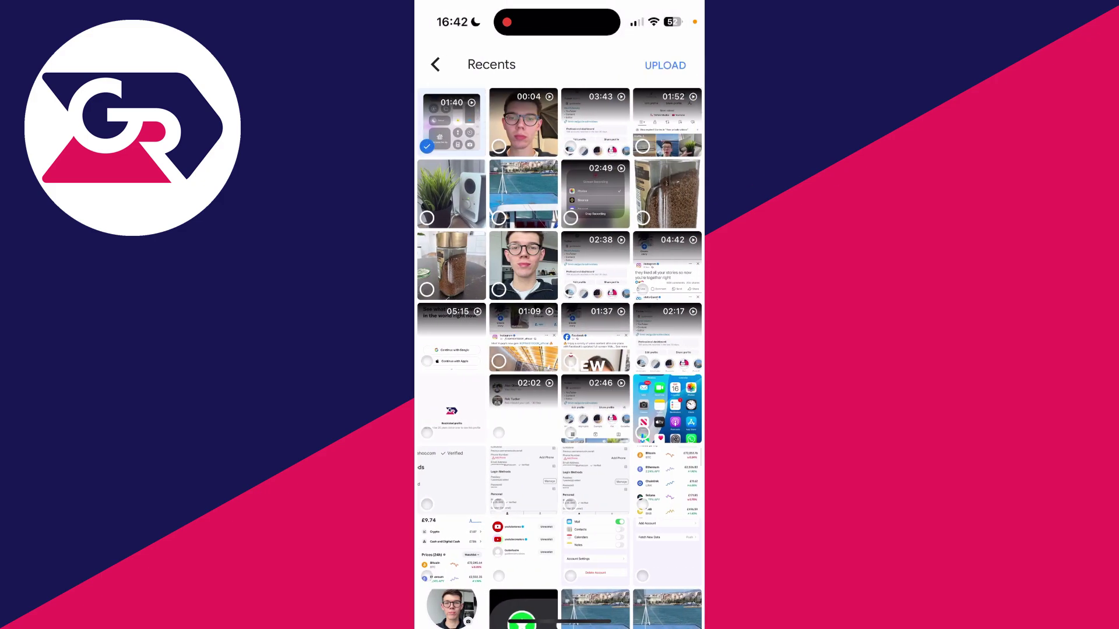
left_click(664, 65)
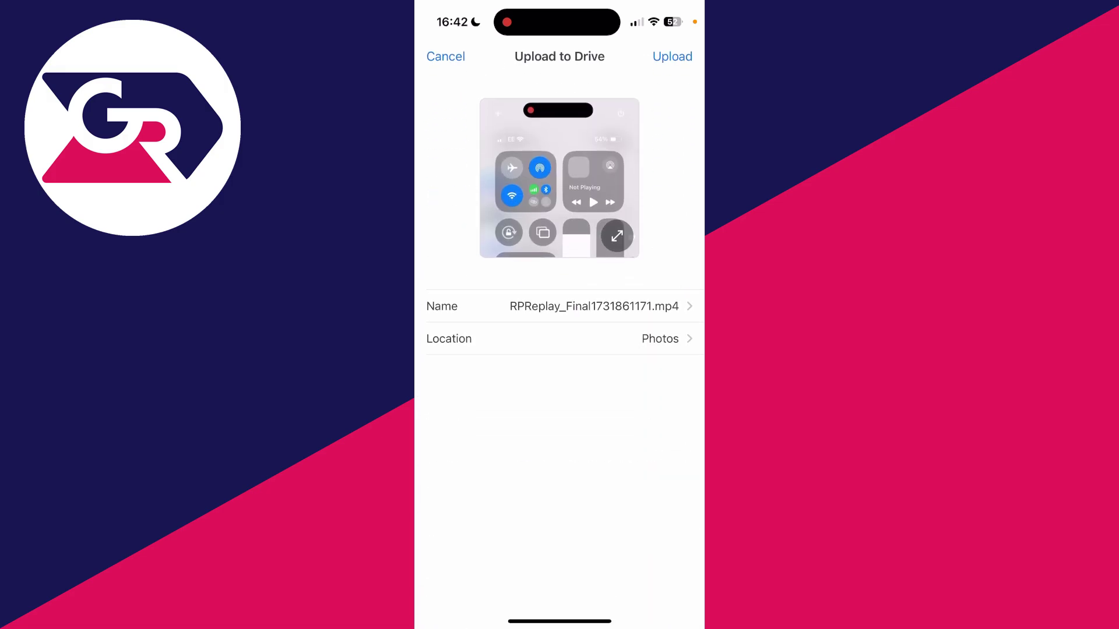
left_click(672, 56)
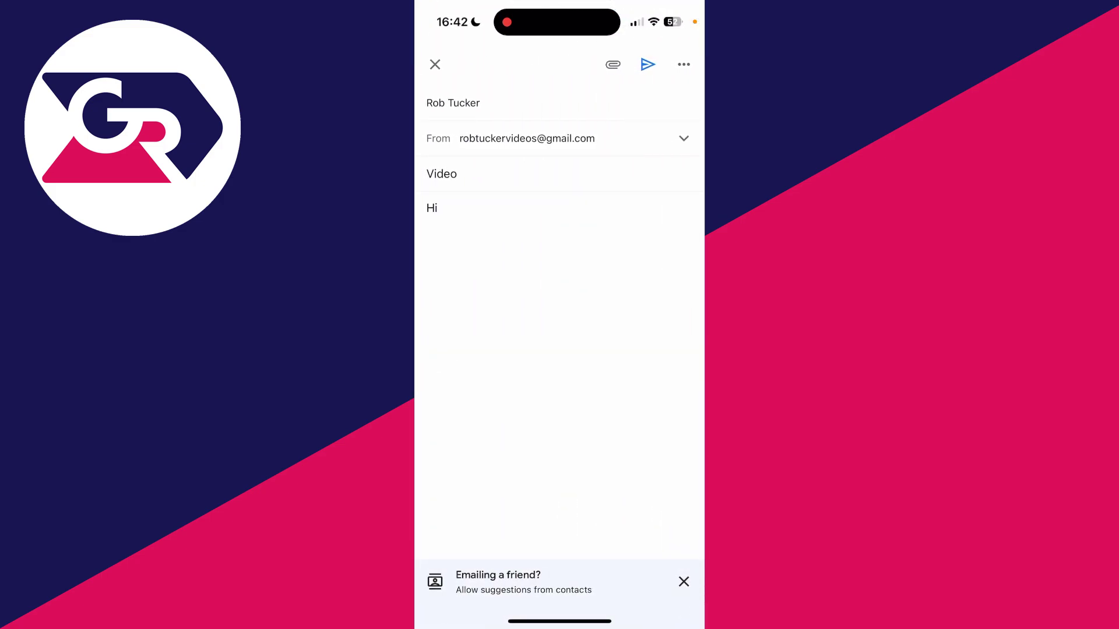
- Attach RPReplay_Final1731861171.mp4 from My Drive's Photos folder and send the email
left_click(613, 63)
left_click(539, 194)
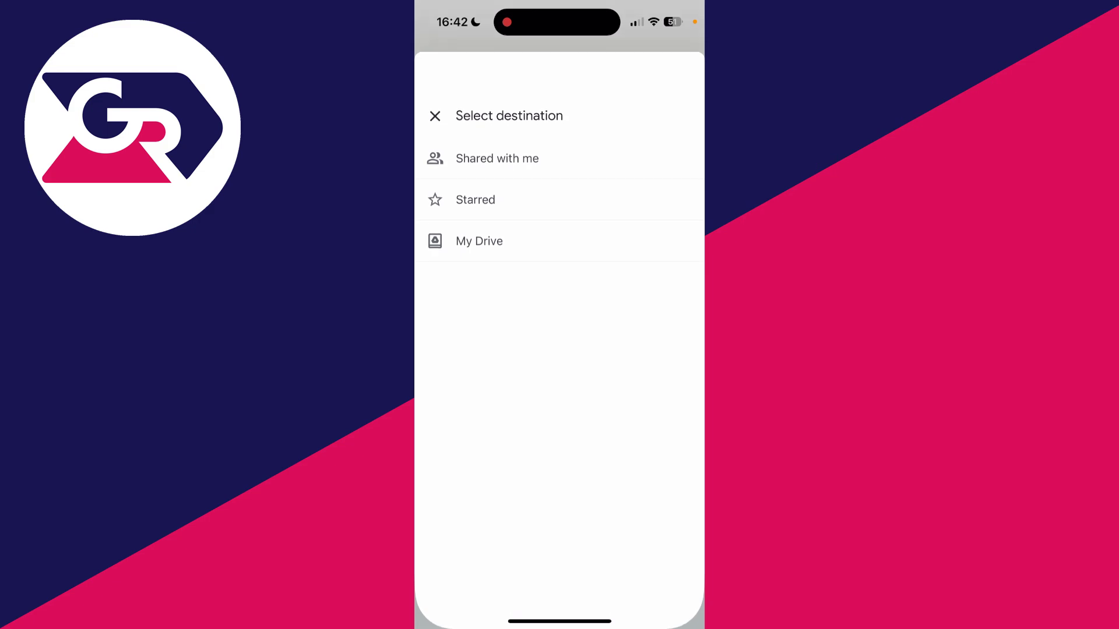
left_click(525, 240)
scroll(559, 349, "down", 5)
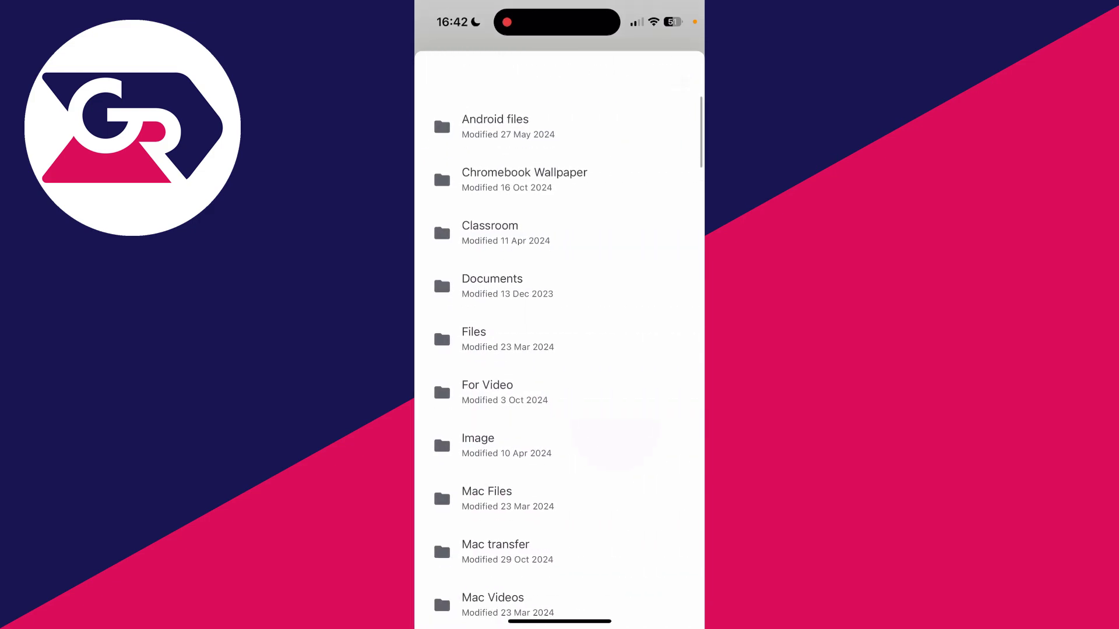
left_click(480, 382)
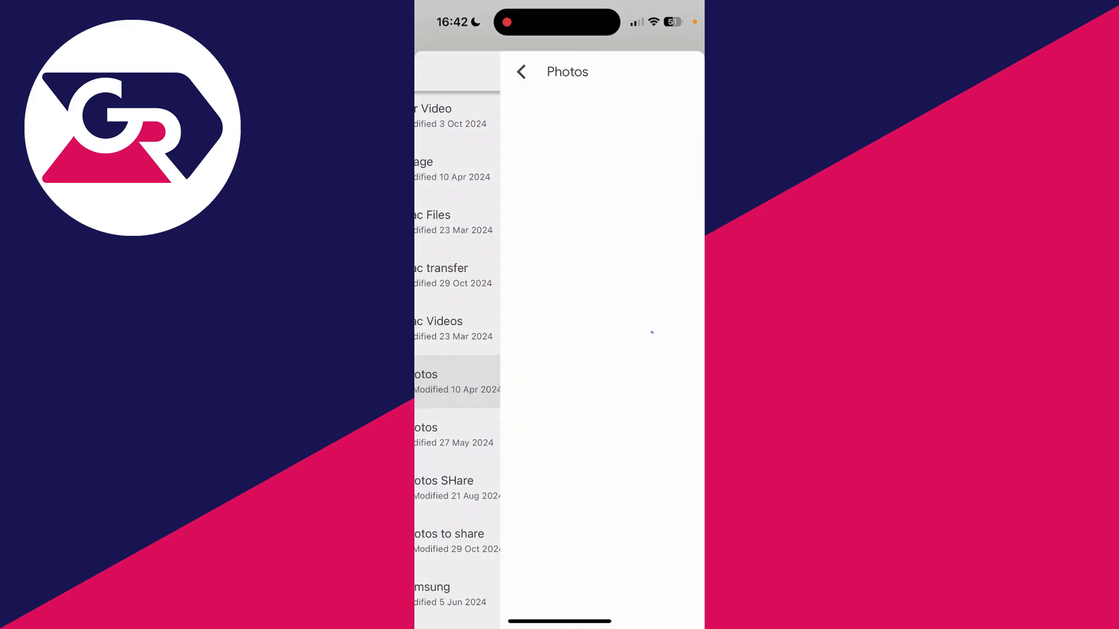
left_click(545, 367)
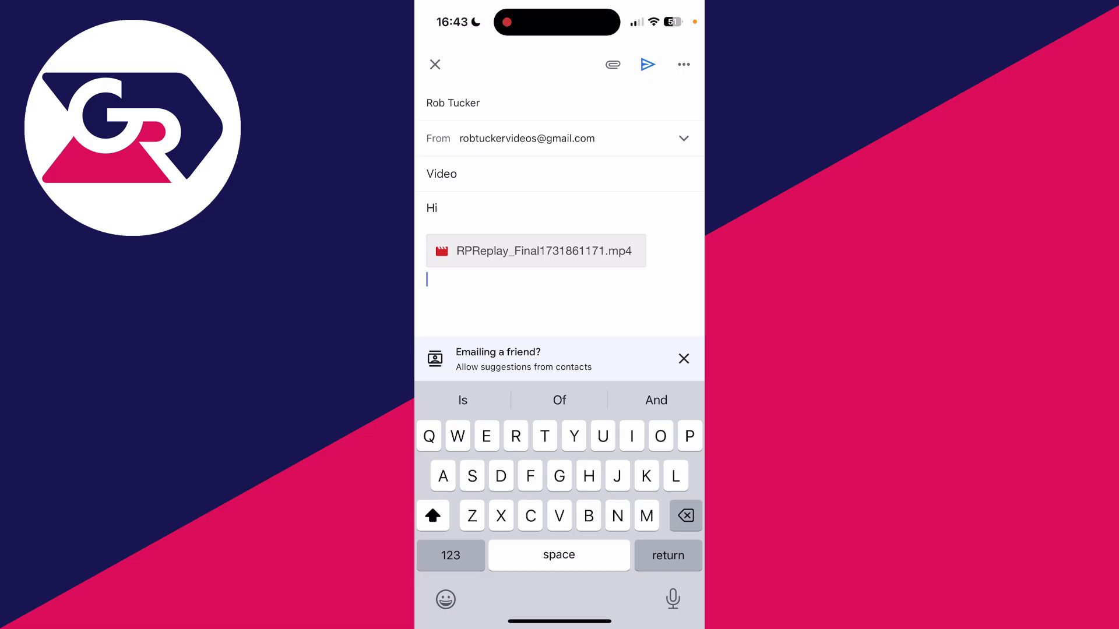
left_click(647, 63)
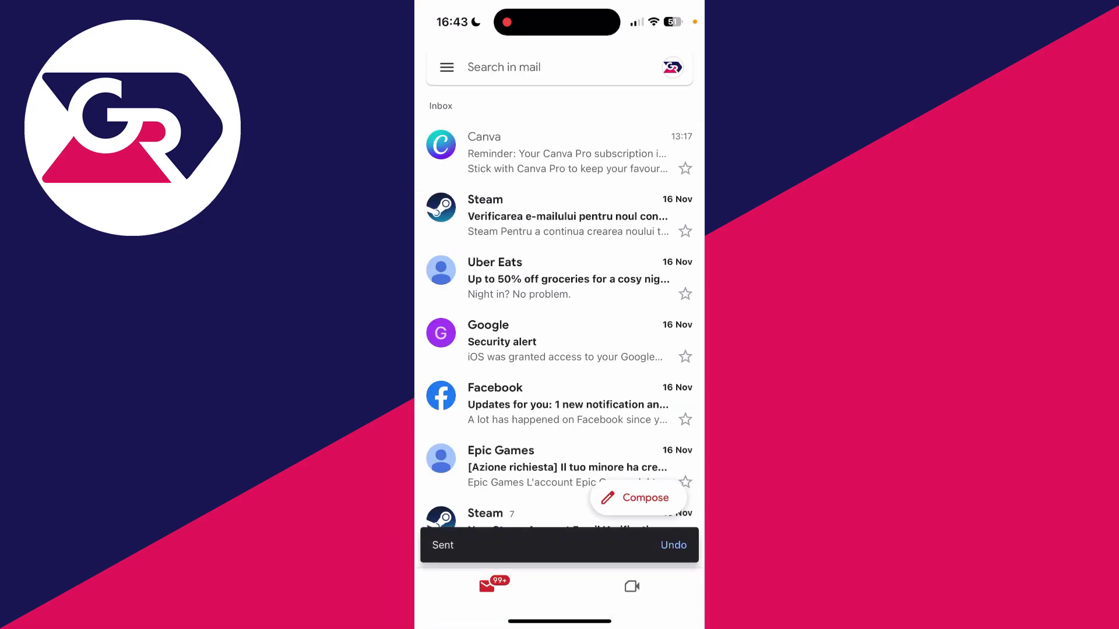